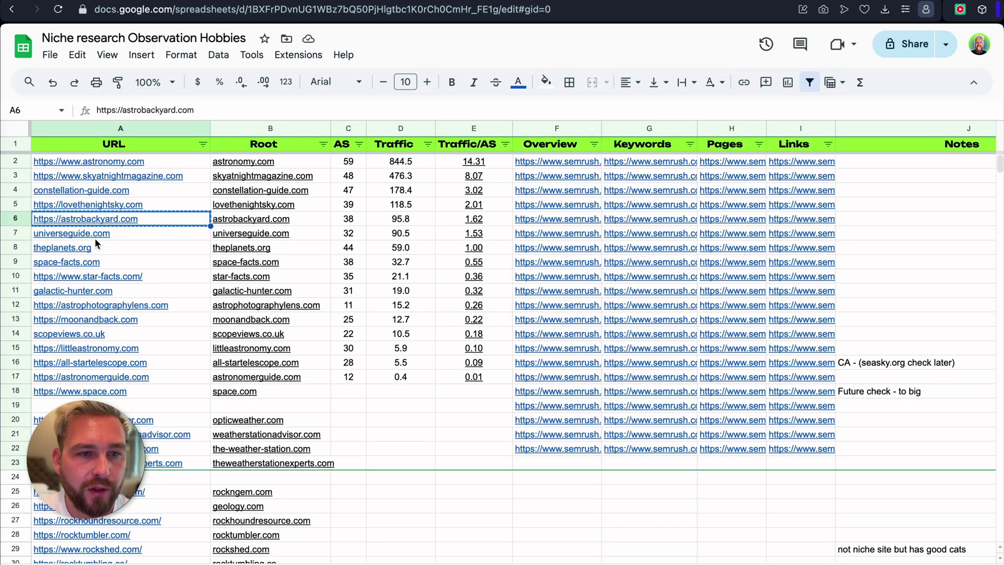
Review the niche competitor sites and their traffic in the sheet, focusing on astrobackyard.com
{"action": "mouse_move", "coordinate": [111, 215]}
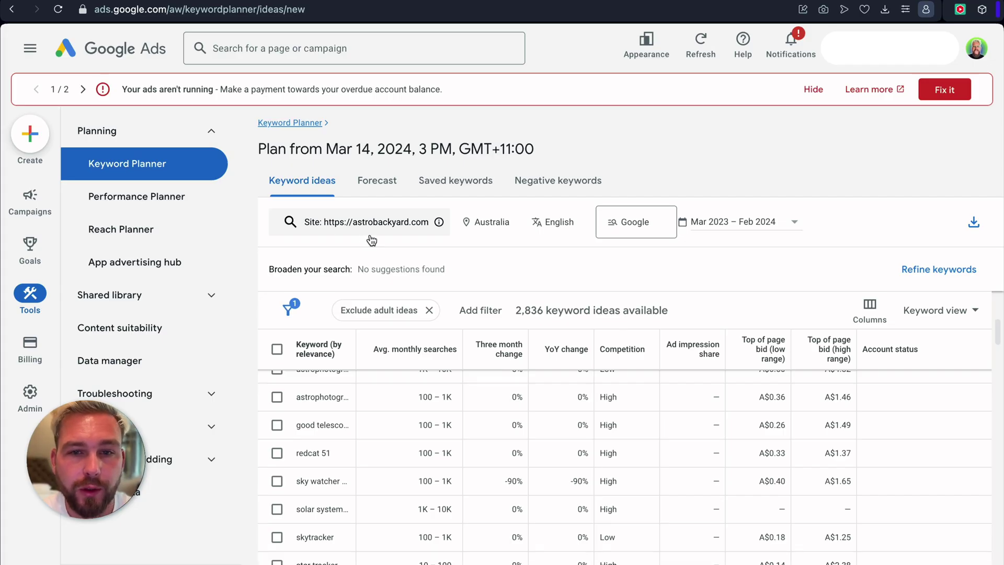
{"action": "left_click", "coordinate": [153, 165]}
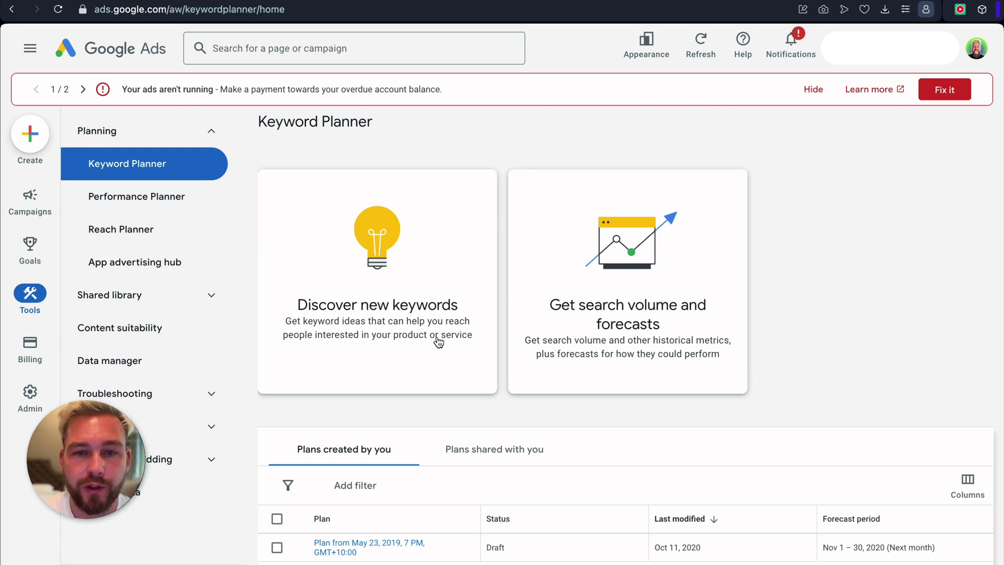
{"action": "left_click", "coordinate": [407, 348]}
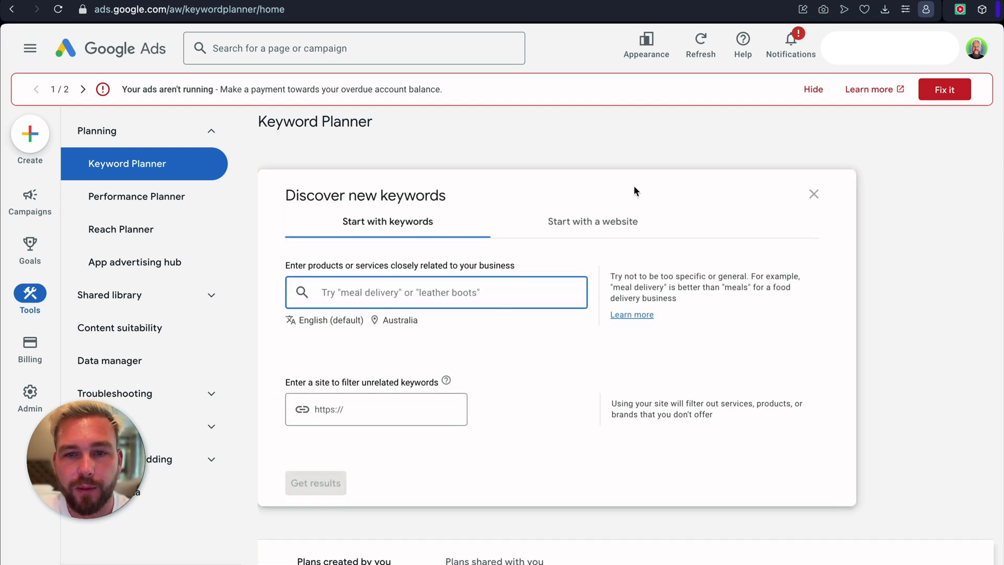
{"action": "left_click", "coordinate": [617, 229]}
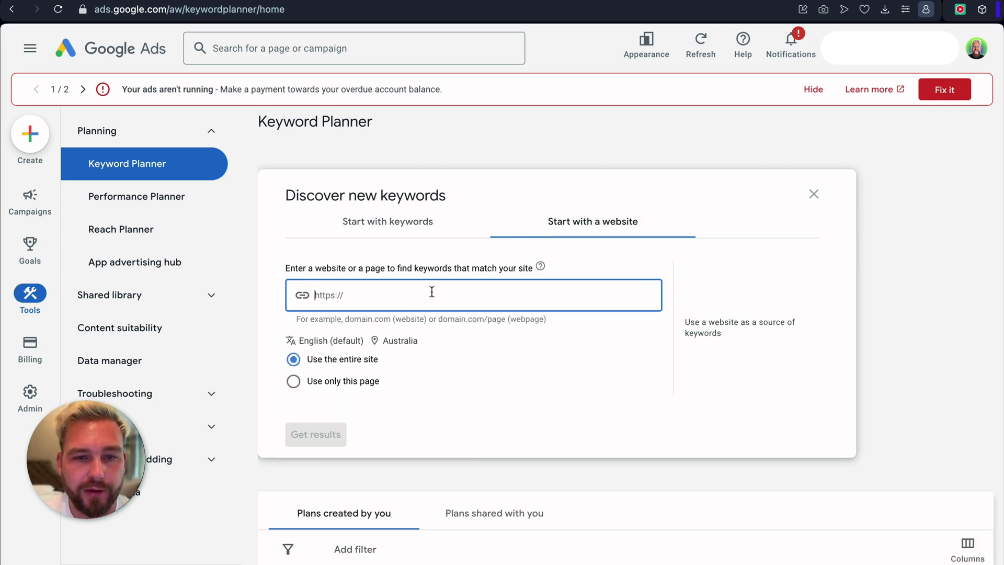
{"action": "type", "text": "https://astrobackyard.com"}
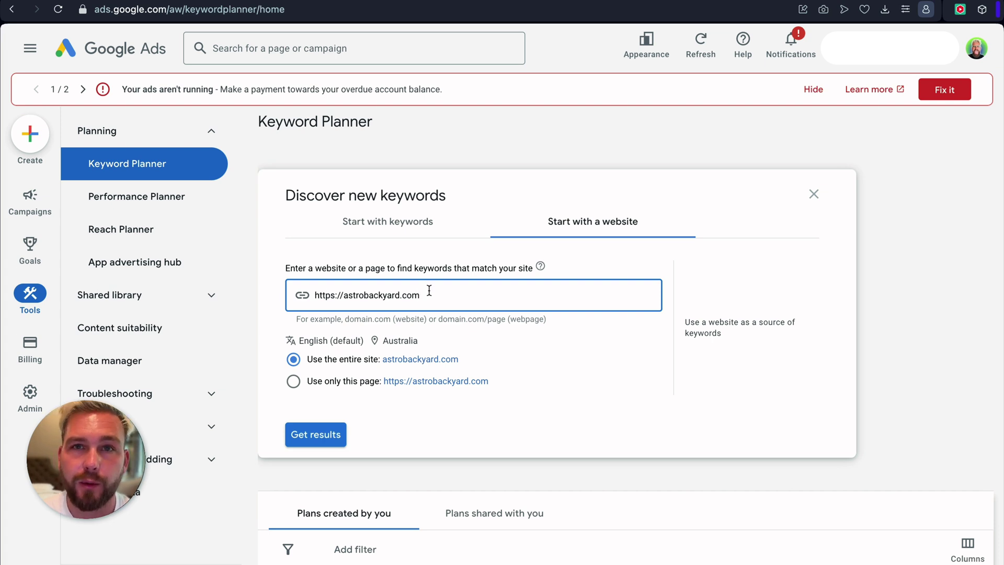
{"action": "left_click", "coordinate": [338, 442]}
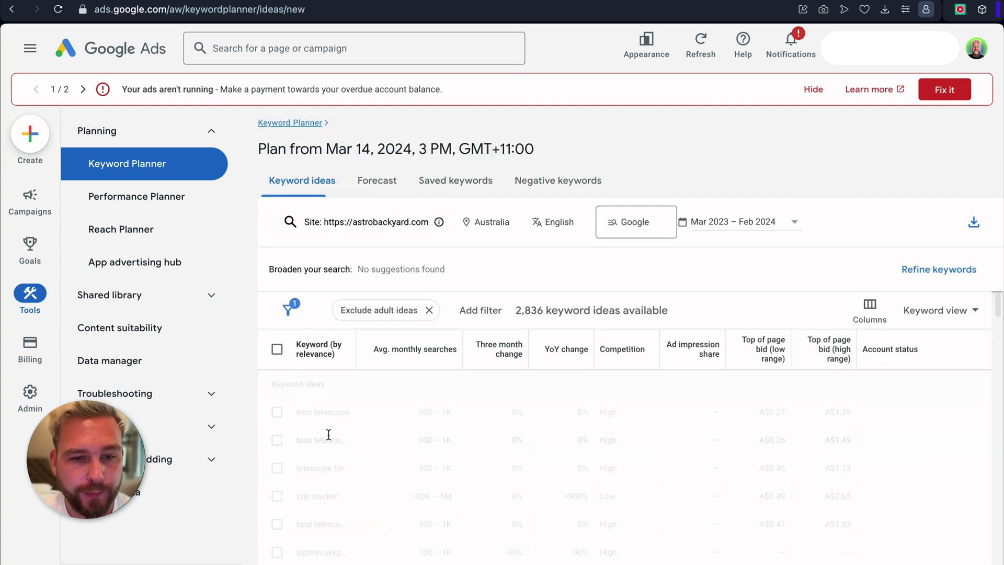
Review the keyword ideas and export them to Google Sheets
{"action": "scroll", "coordinate": [361, 444], "scroll_direction": "down", "scroll_amount": 5}
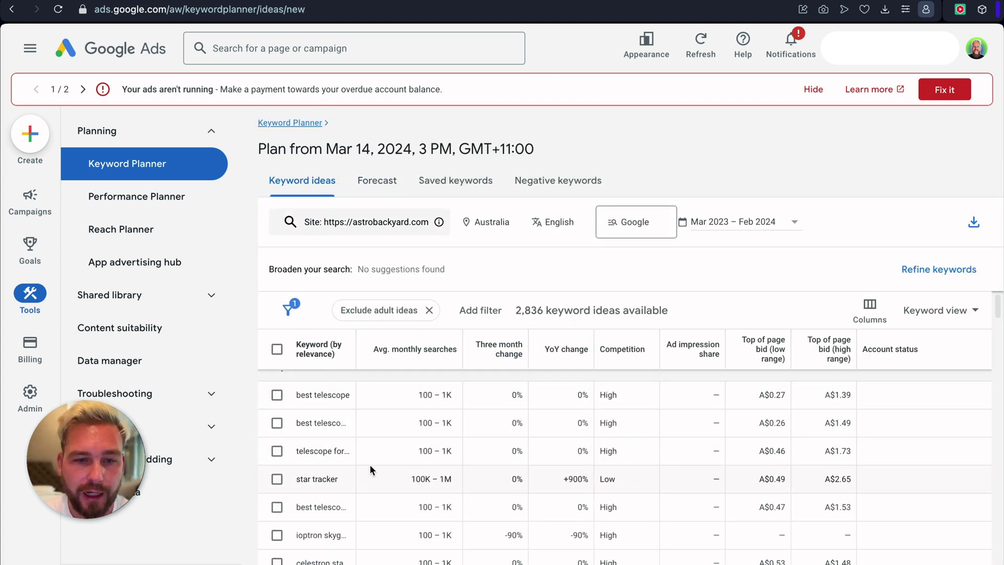
{"action": "scroll", "coordinate": [359, 431], "scroll_direction": "down", "scroll_amount": 3}
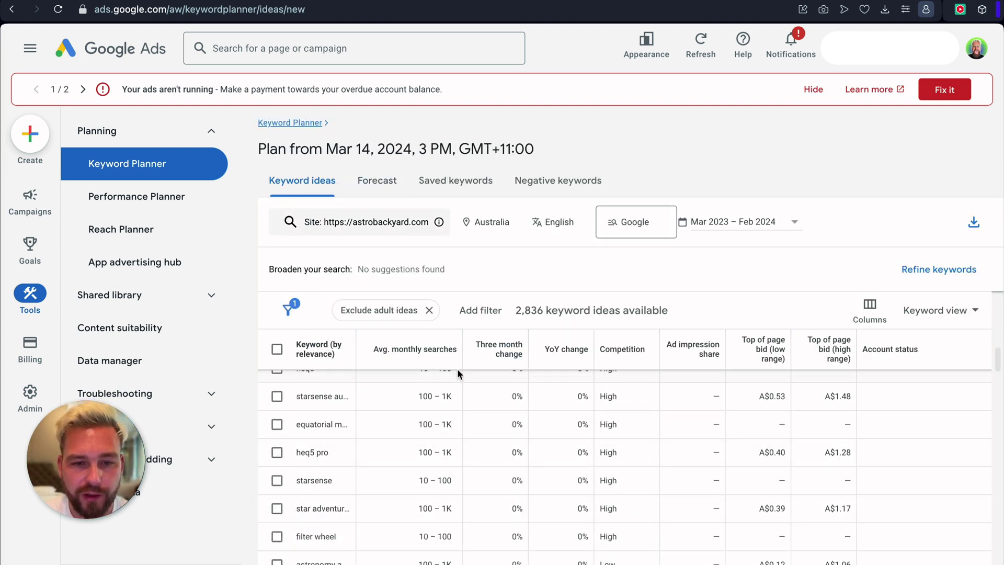
{"action": "scroll", "coordinate": [406, 463], "scroll_direction": "up", "scroll_amount": 8}
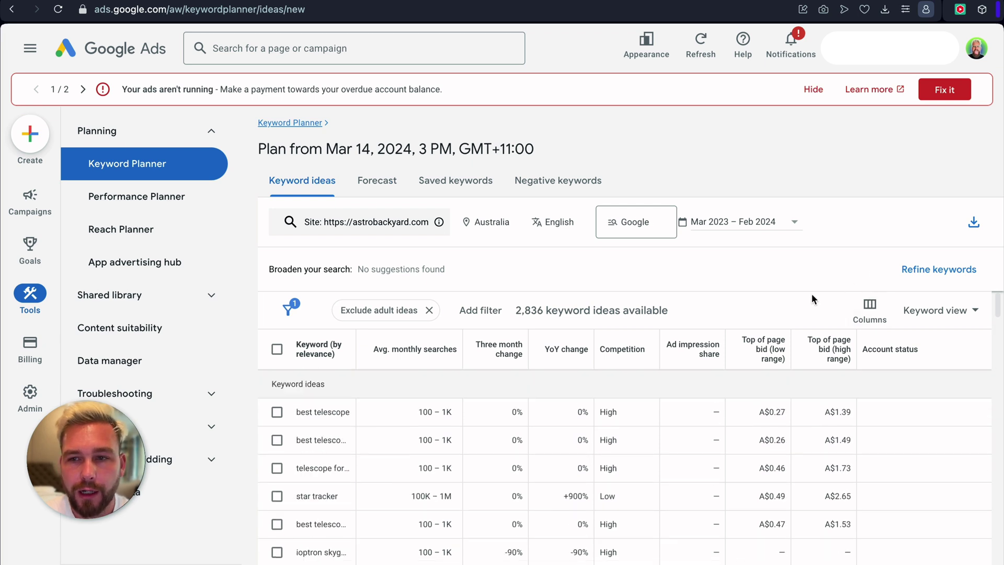
{"action": "left_click", "coordinate": [975, 225]}
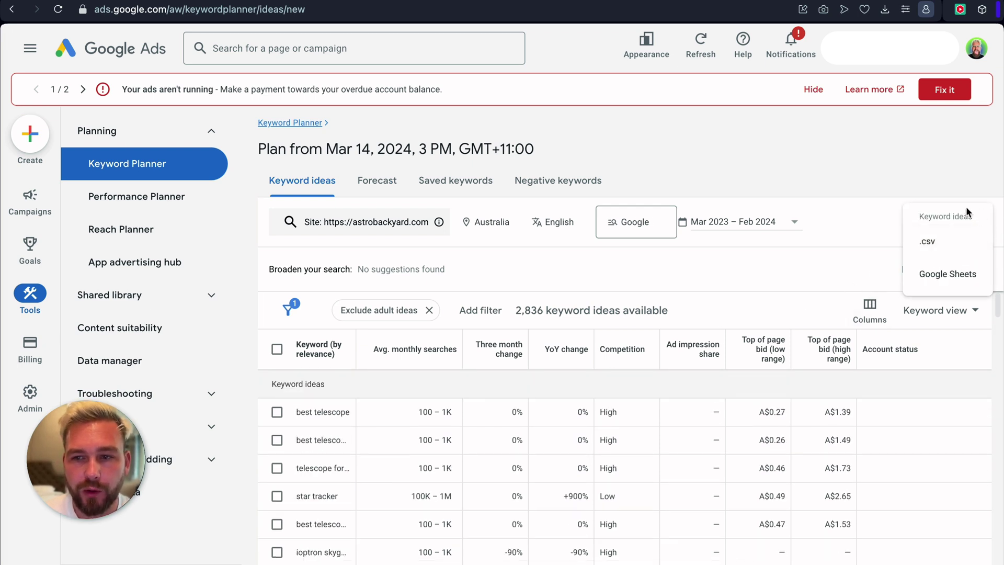
{"action": "left_click", "coordinate": [834, 201]}
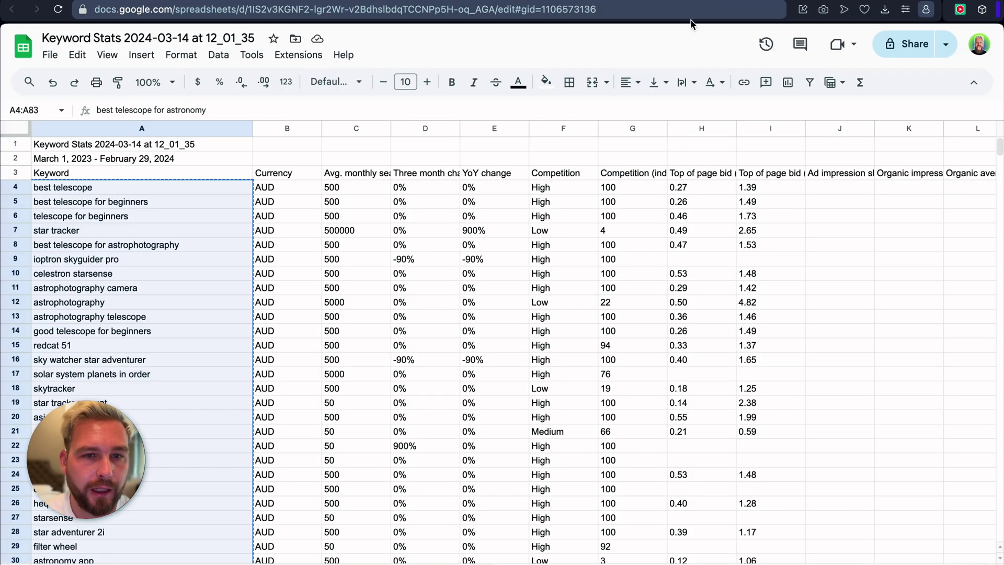
Inspect the exported keywords, monthly search volumes and three-month changes in Keyword Stats
{"action": "left_click", "coordinate": [345, 246]}
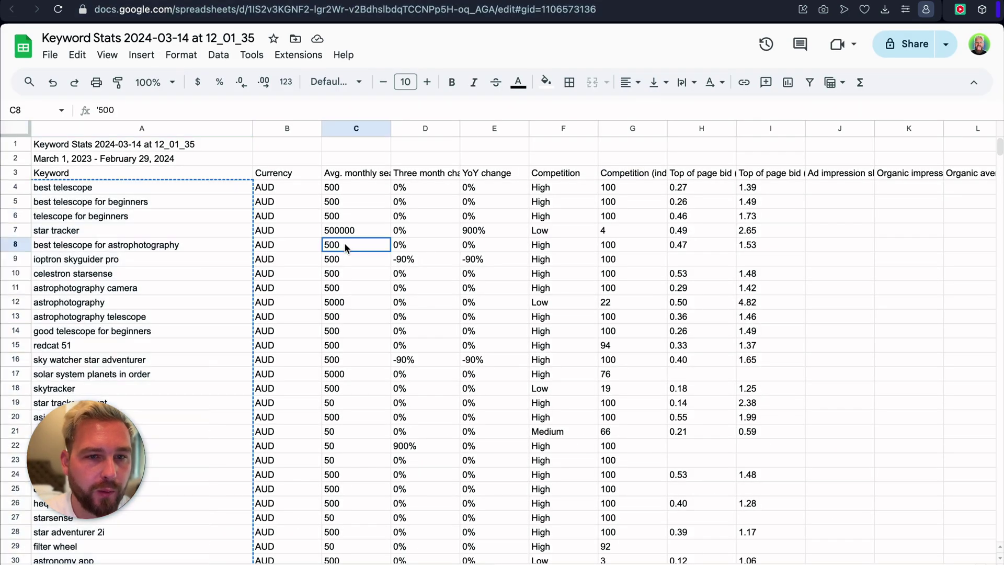
{"action": "left_click", "coordinate": [191, 184]}
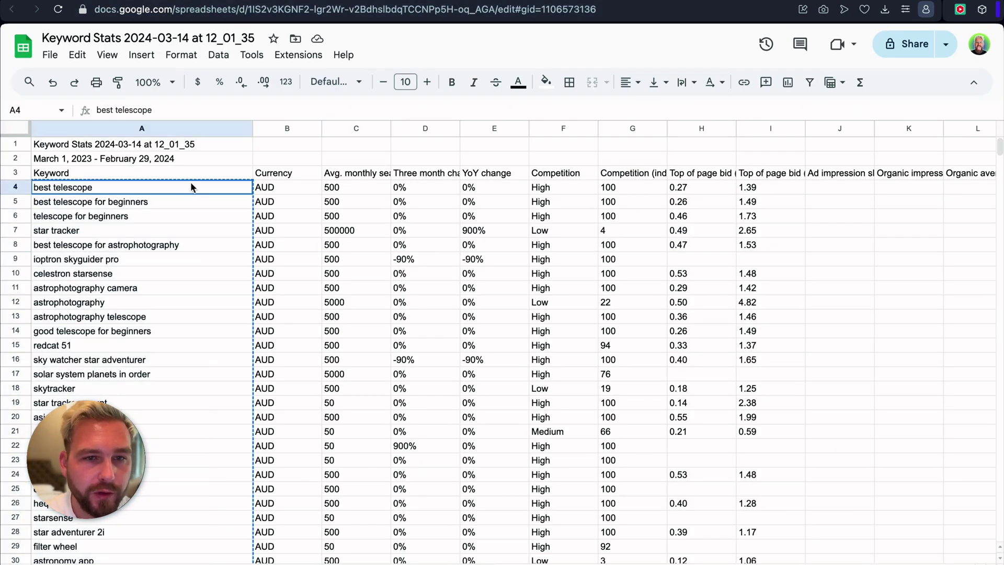
{"action": "left_click_drag", "start_coordinate": [295, 186], "coordinate": [294, 240]}
{"action": "left_click", "coordinate": [366, 201]}
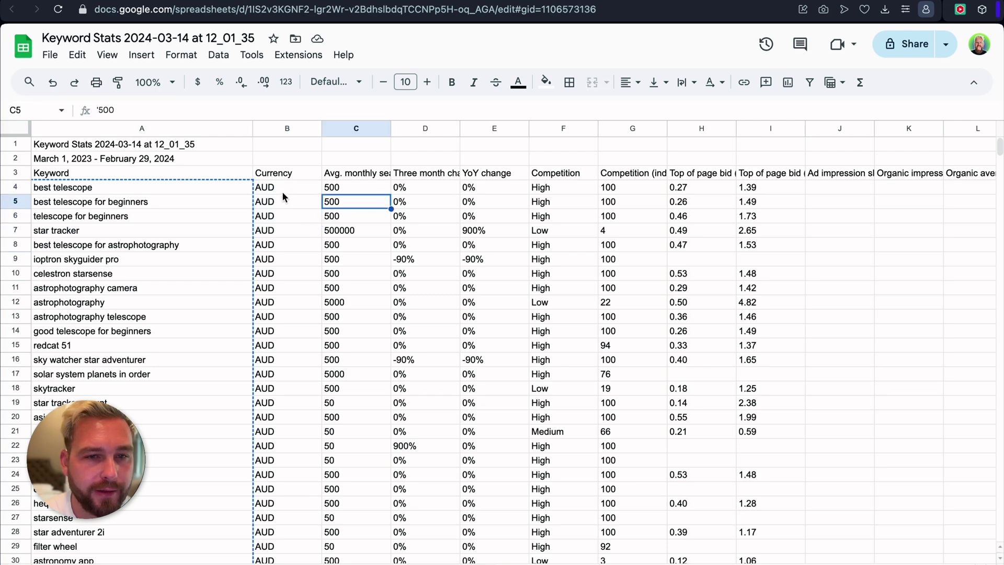
{"action": "left_click_drag", "start_coordinate": [283, 193], "coordinate": [280, 310]}
{"action": "left_click", "coordinate": [440, 301]}
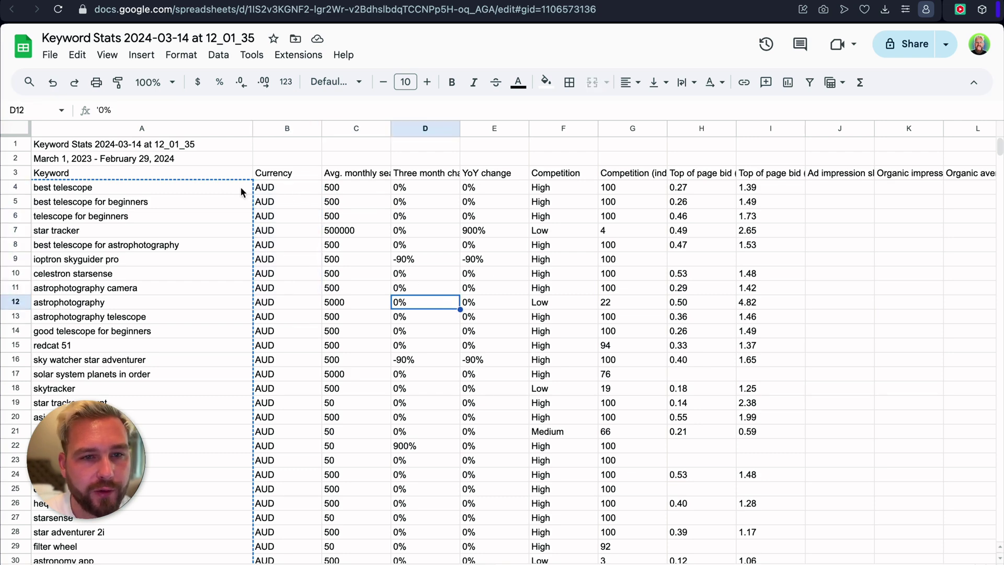
Copy the keywords from best telescope down to astrophotography course, then return to Keyword Planner
{"action": "left_click_drag", "start_coordinate": [202, 184], "coordinate": [146, 450]}
{"action": "key", "text": "ctrl+c"}
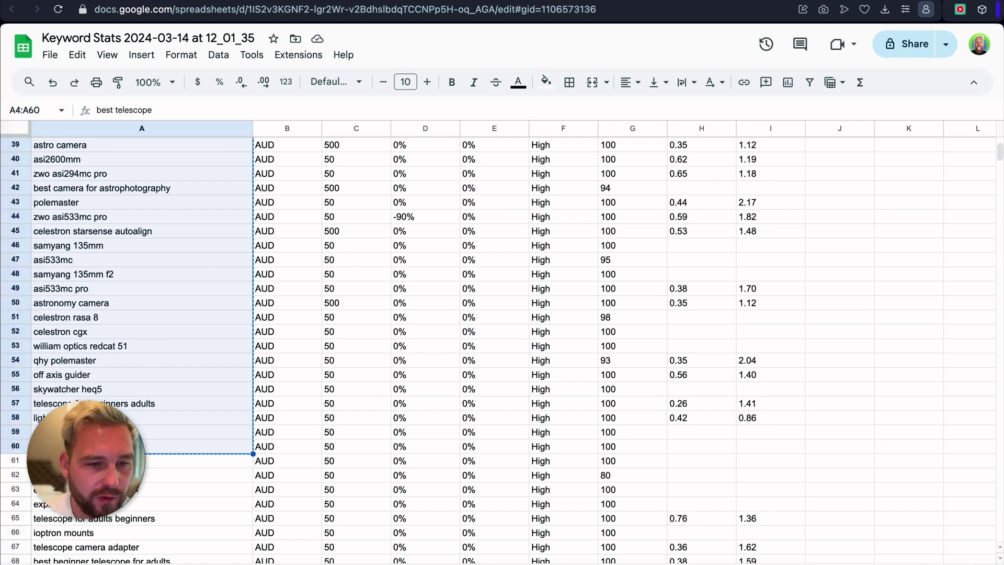
{"action": "scroll", "coordinate": [174, 470], "scroll_direction": "down", "scroll_amount": 4}
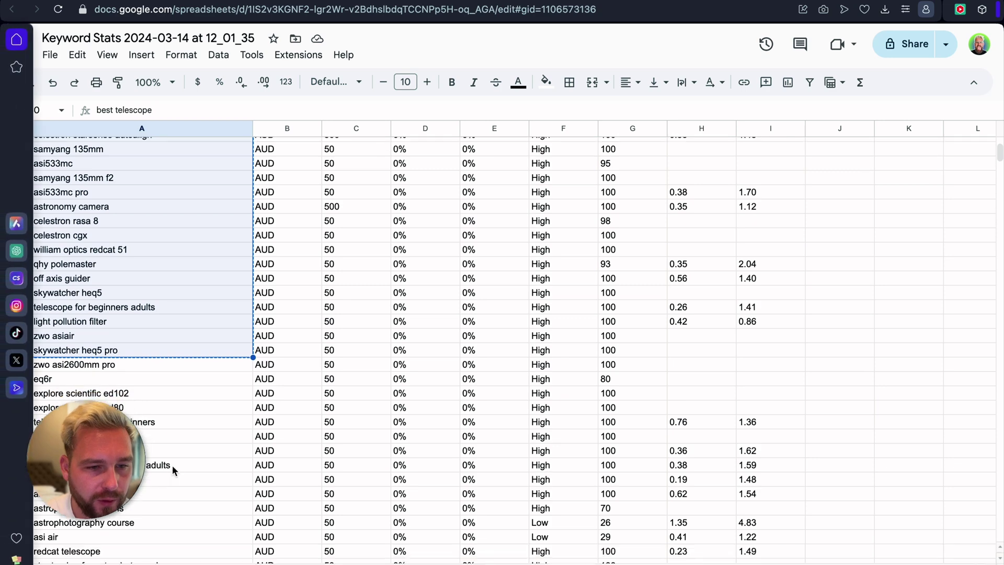
{"action": "left_click", "coordinate": [174, 470]}
{"action": "left_click_drag", "start_coordinate": [126, 522], "coordinate": [136, 184]}
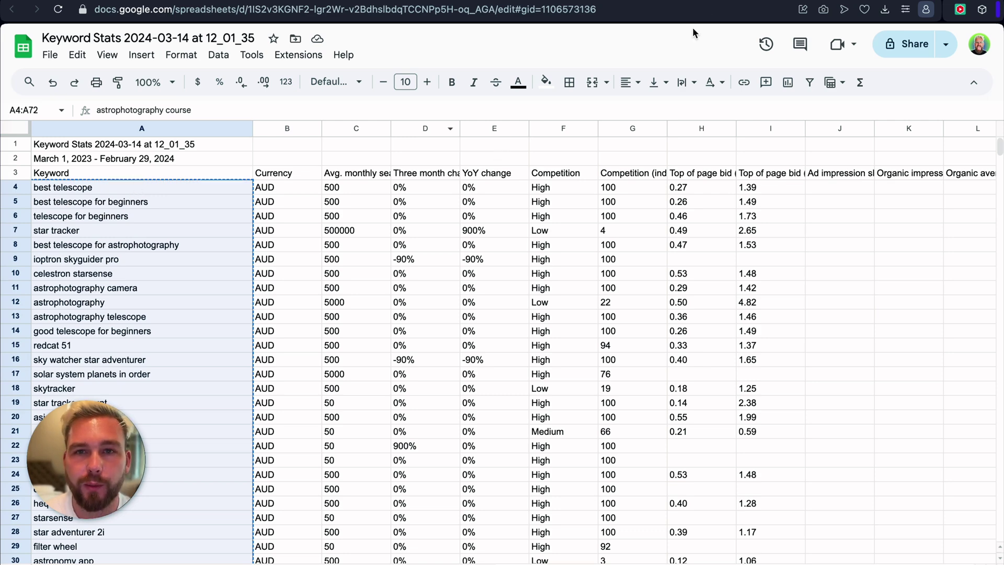
{"action": "key", "text": "ctrl+Tab"}
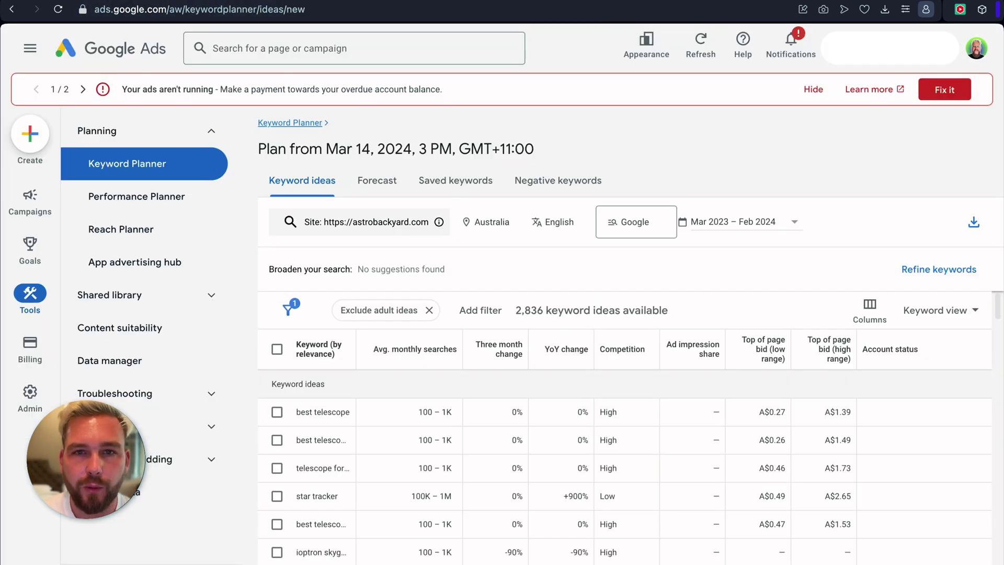
Send Gemini the saved keyword-clustering prompt with the copied keyword list pasted below it
{"action": "key", "text": "ctrl+Tab"}
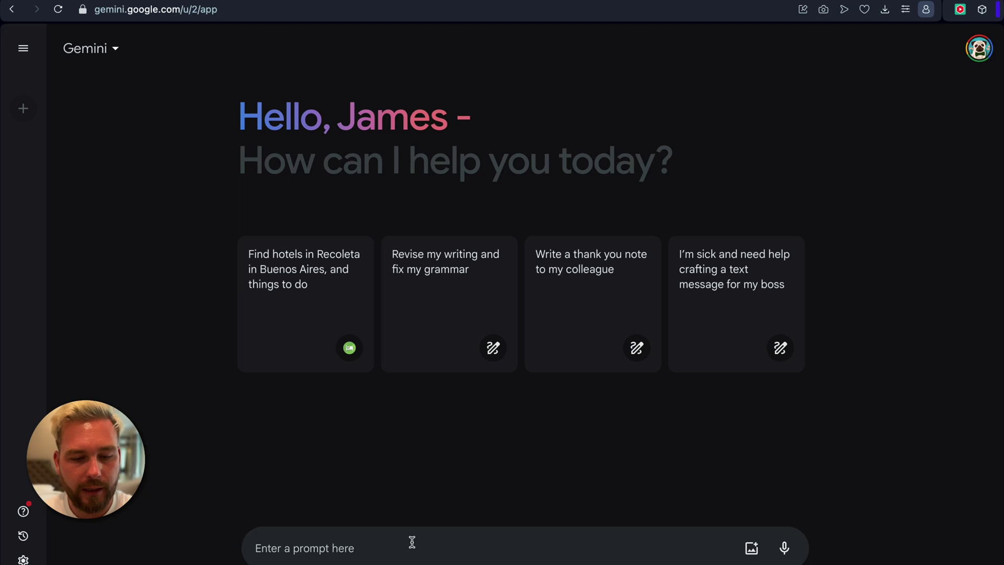
{"action": "key", "text": "alt+super+c"}
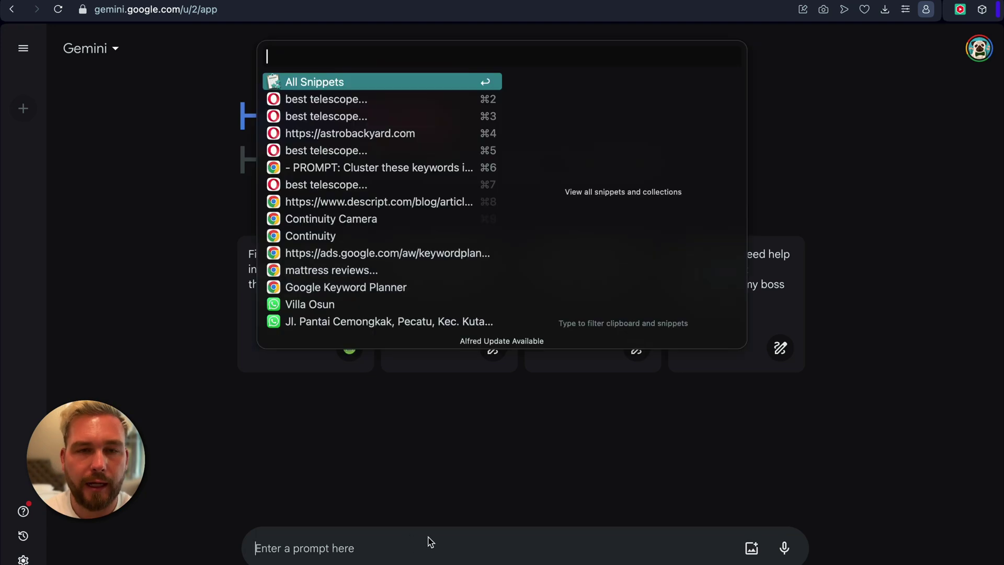
{"action": "left_click", "coordinate": [390, 169]}
{"action": "key", "text": "shift+Return"}
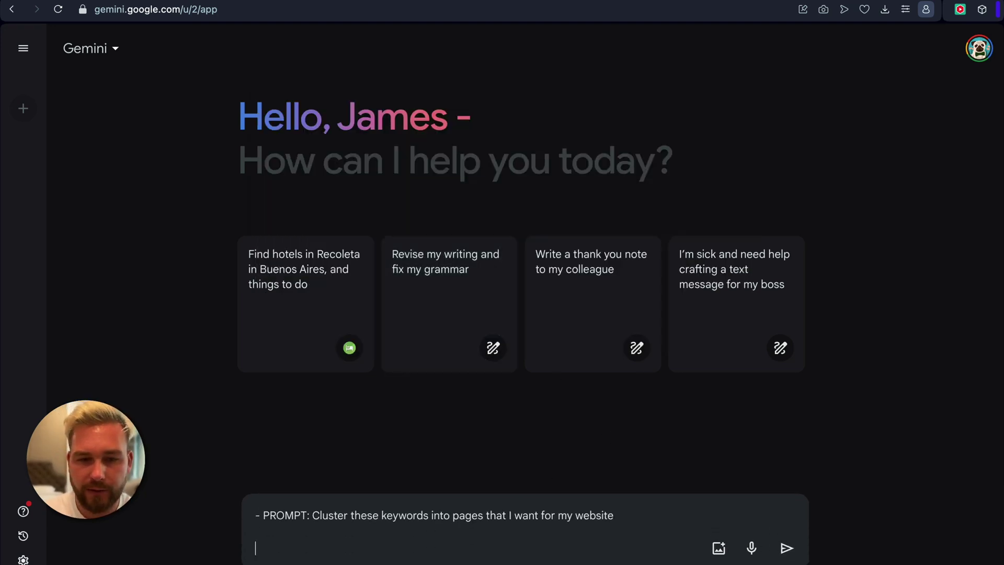
{"action": "key", "text": "alt+super+c"}
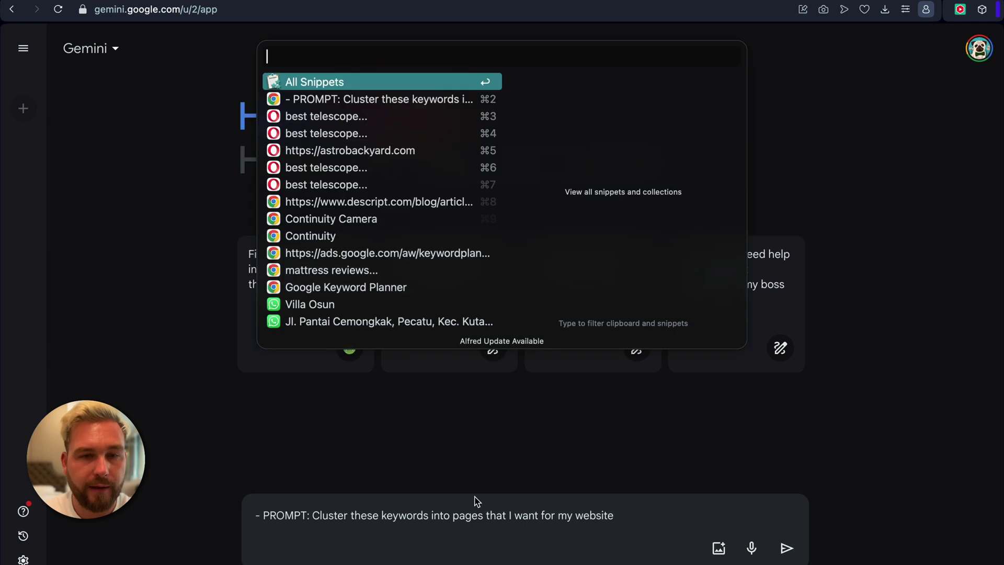
{"action": "left_click", "coordinate": [365, 116]}
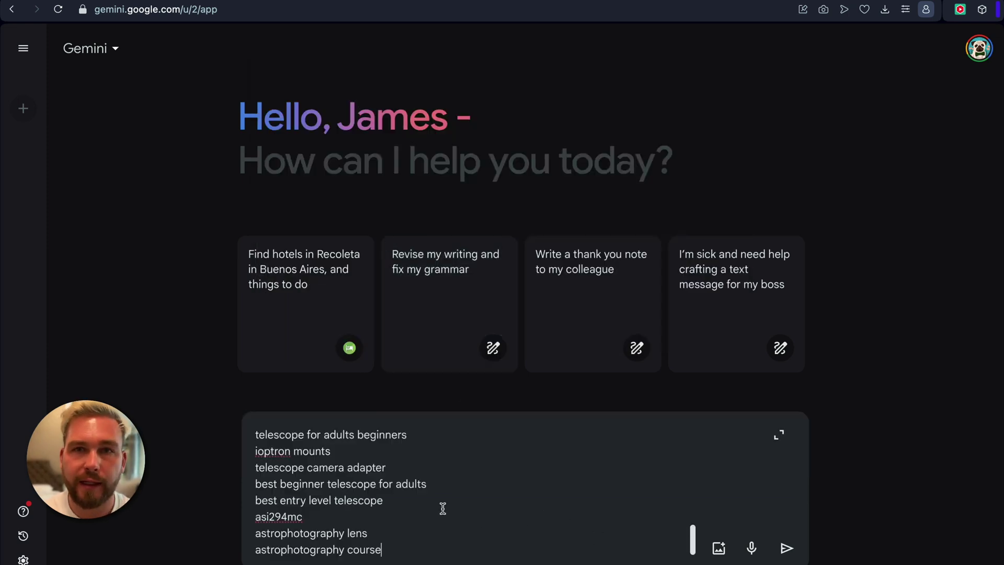
{"action": "scroll", "coordinate": [444, 473], "scroll_direction": "up", "scroll_amount": 10}
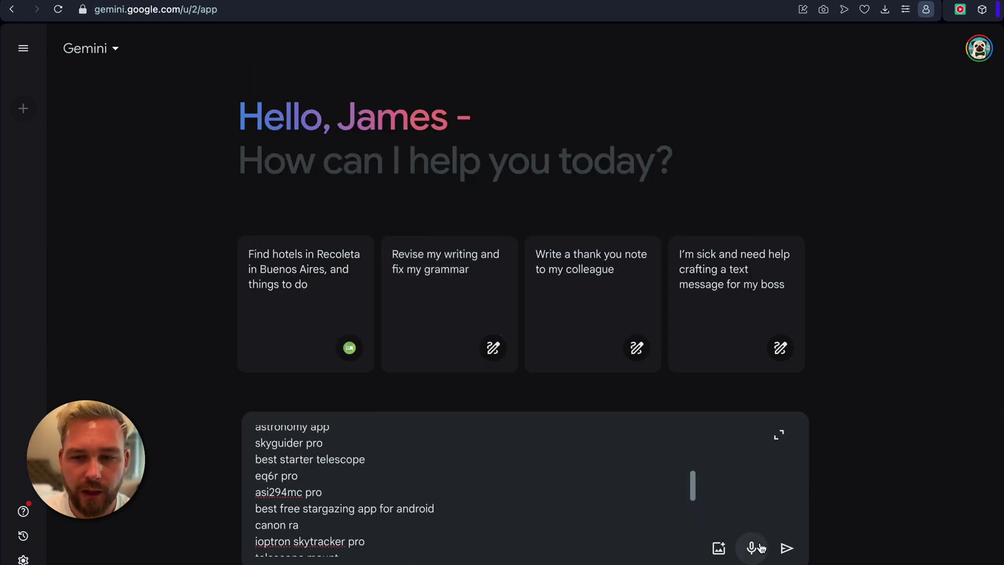
{"action": "left_click", "coordinate": [785, 548]}
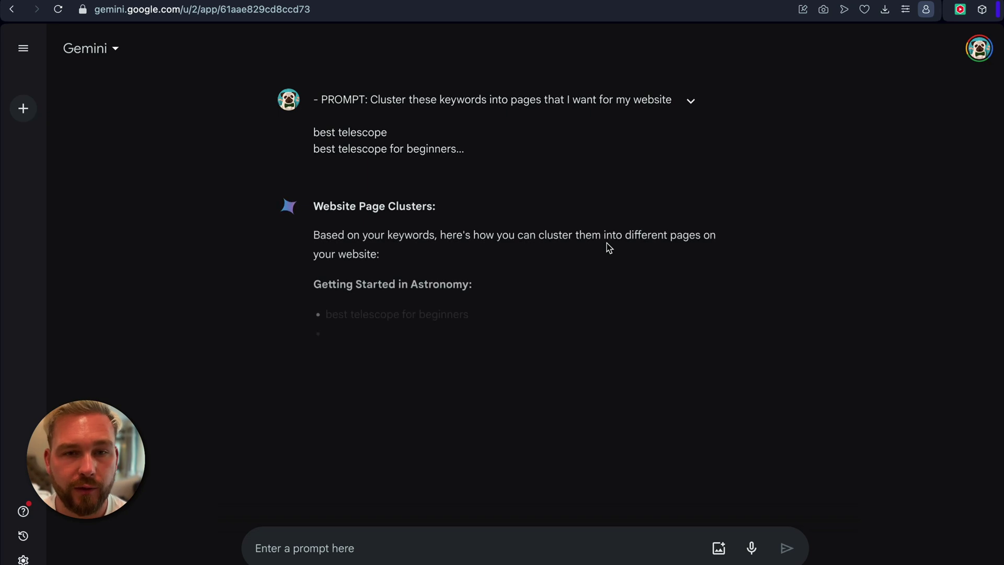
{"action": "scroll", "coordinate": [630, 264], "scroll_direction": "down", "scroll_amount": 1}
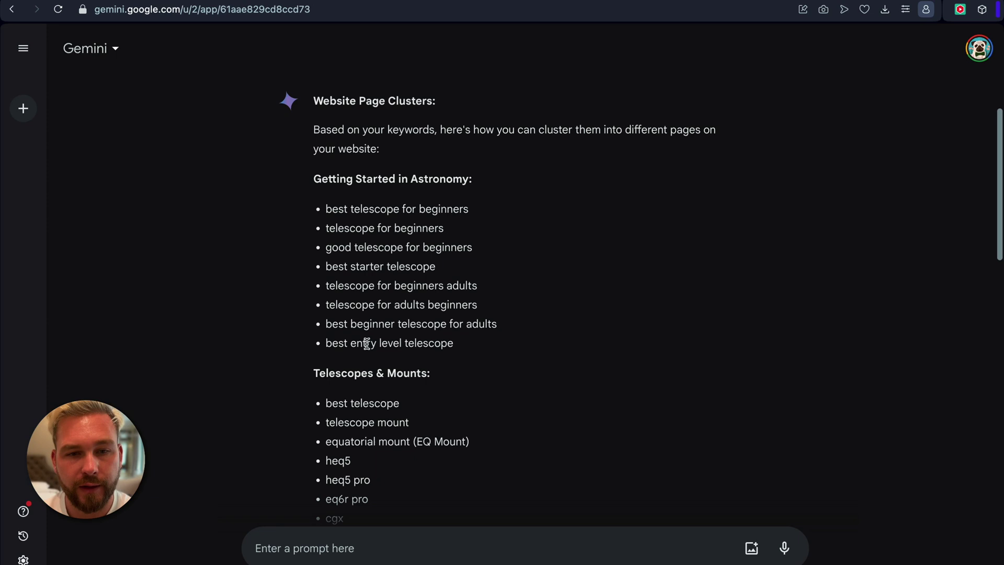
{"action": "left_click_drag", "start_coordinate": [467, 346], "coordinate": [364, 324]}
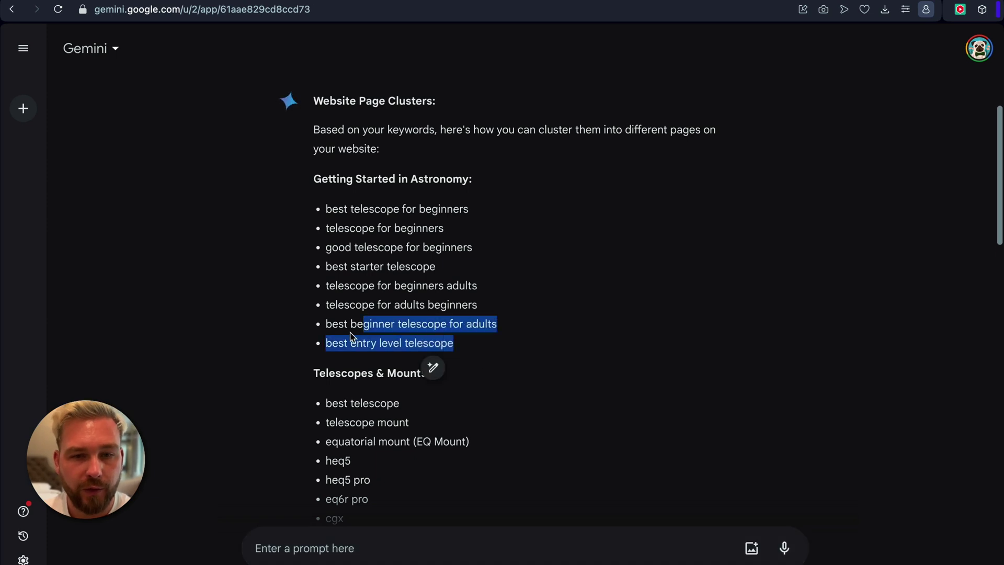
{"action": "left_click", "coordinate": [391, 343]}
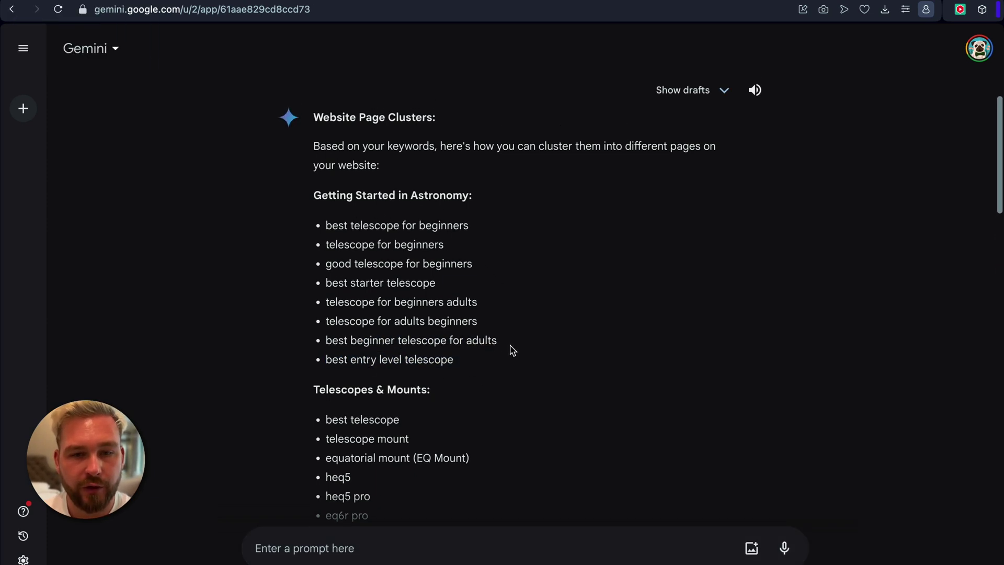
{"action": "scroll", "coordinate": [512, 350], "scroll_direction": "down", "scroll_amount": 3}
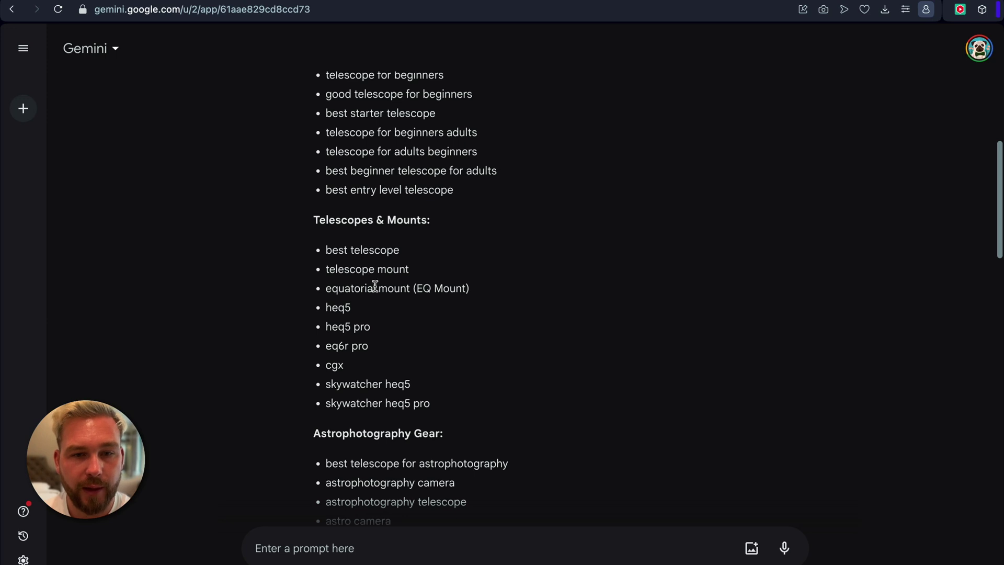
{"action": "scroll", "coordinate": [386, 348], "scroll_direction": "down", "scroll_amount": 4}
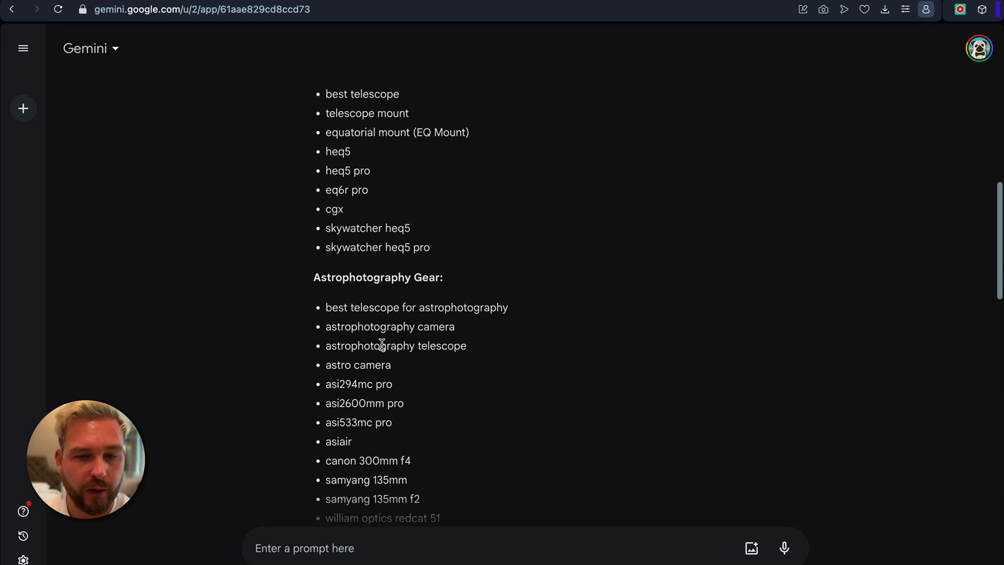
{"action": "scroll", "coordinate": [389, 264], "scroll_direction": "up", "scroll_amount": 1}
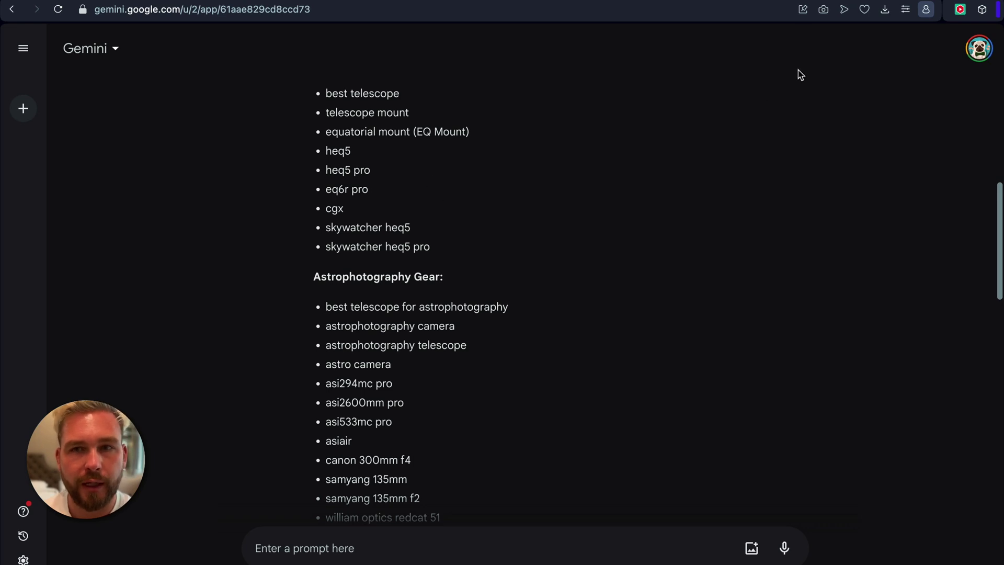
{"action": "left_click_drag", "start_coordinate": [331, 146], "coordinate": [386, 189]}
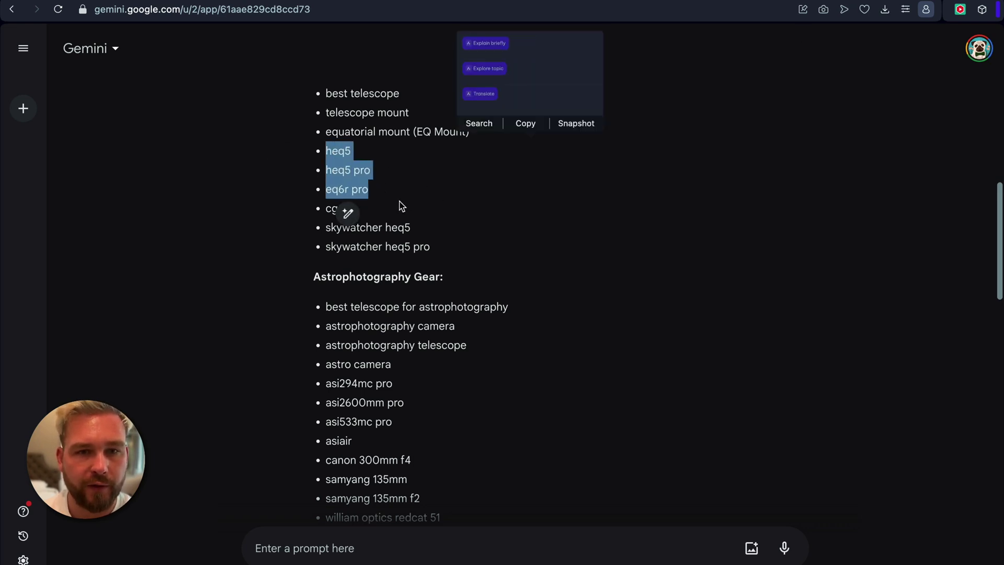
{"action": "left_click", "coordinate": [449, 204]}
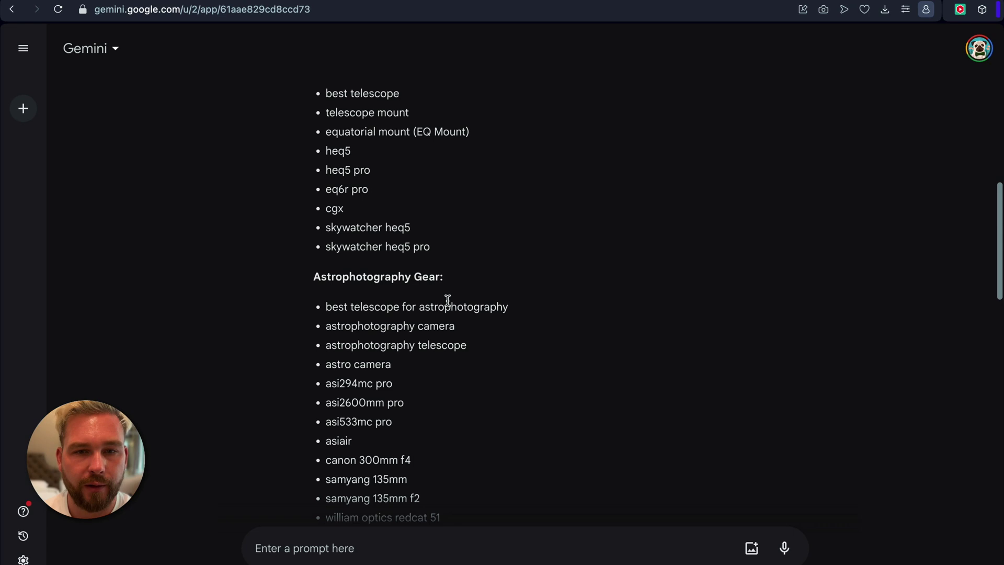
{"action": "scroll", "coordinate": [470, 304], "scroll_direction": "down", "scroll_amount": 4}
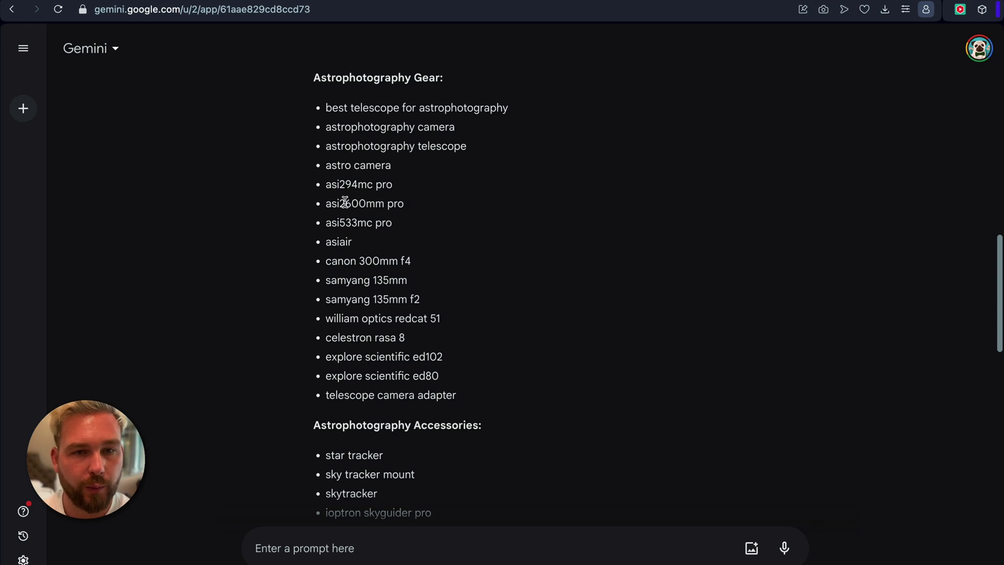
{"action": "scroll", "coordinate": [334, 71], "scroll_direction": "up", "scroll_amount": 2}
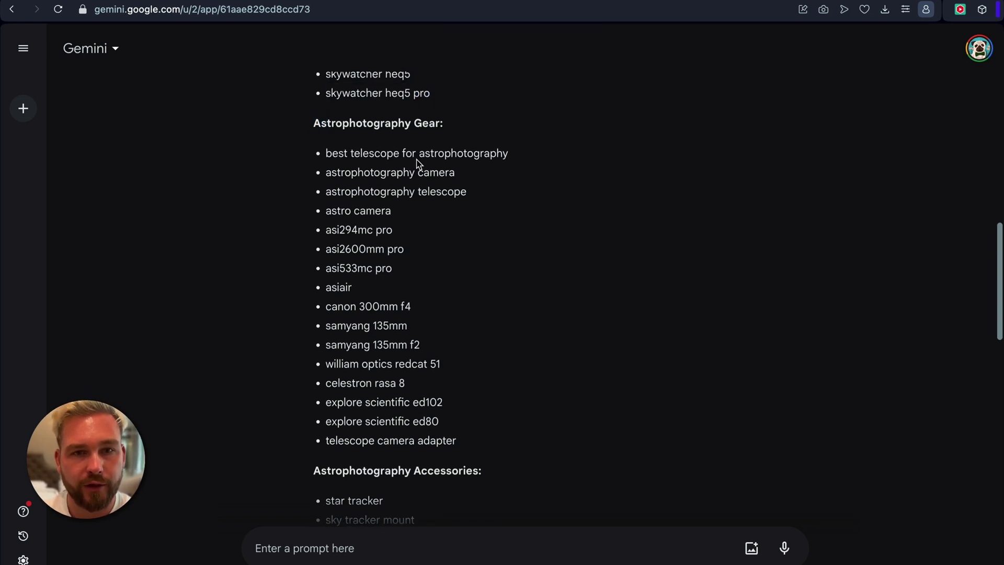
{"action": "scroll", "coordinate": [428, 209], "scroll_direction": "down", "scroll_amount": 5}
{"action": "scroll", "coordinate": [439, 240], "scroll_direction": "up", "scroll_amount": 1}
{"action": "scroll", "coordinate": [433, 219], "scroll_direction": "up", "scroll_amount": 3}
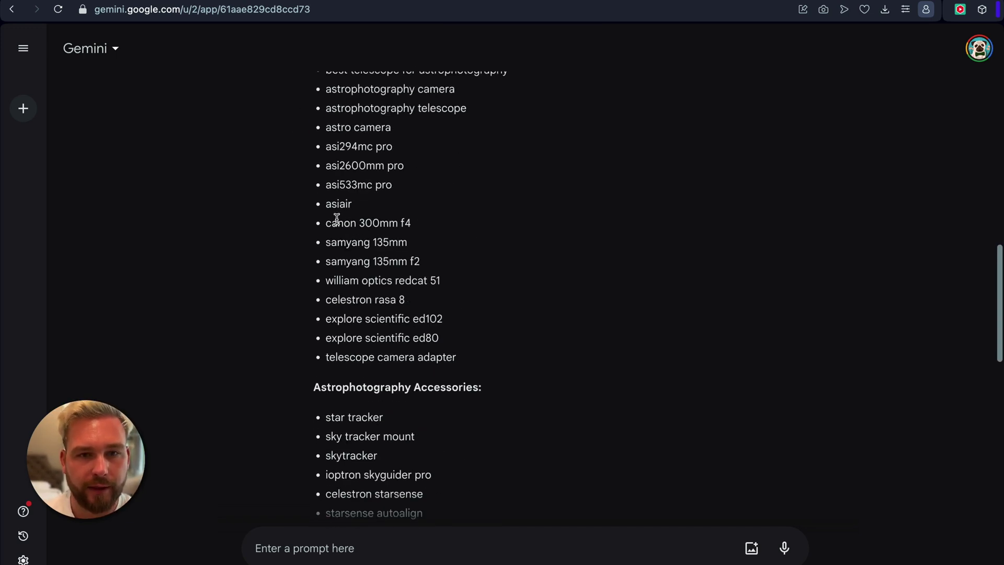
{"action": "left_click_drag", "start_coordinate": [337, 223], "coordinate": [427, 232]}
{"action": "left_click", "coordinate": [420, 221]}
{"action": "scroll", "coordinate": [441, 239], "scroll_direction": "up", "scroll_amount": 5}
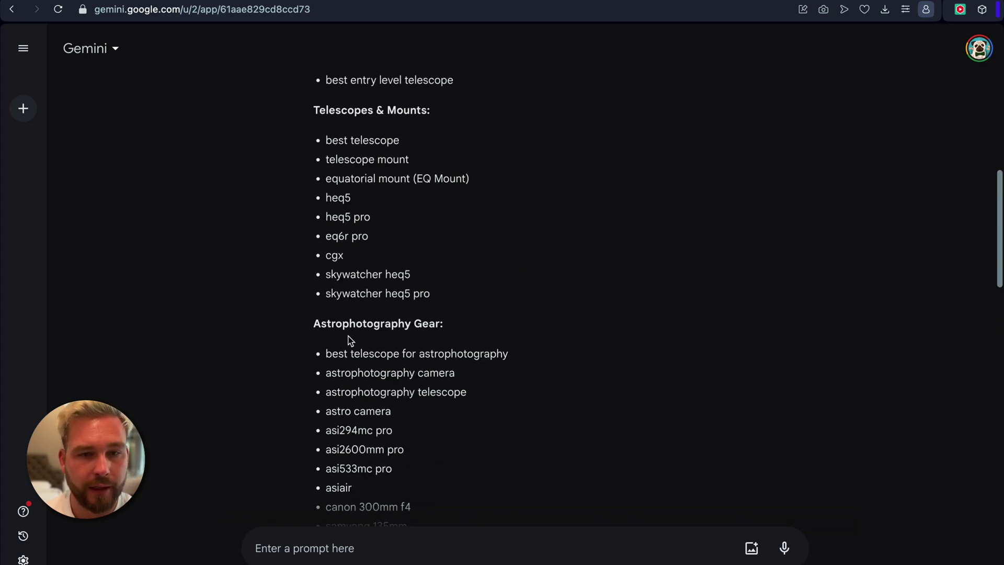
{"action": "scroll", "coordinate": [456, 345], "scroll_direction": "down", "scroll_amount": 14}
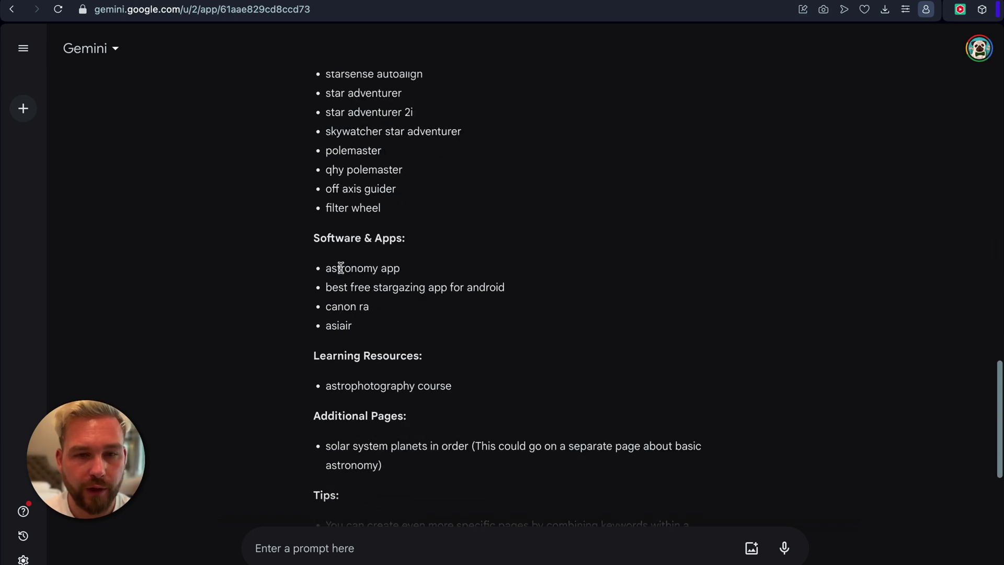
{"action": "scroll", "coordinate": [408, 366], "scroll_direction": "down", "scroll_amount": 1}
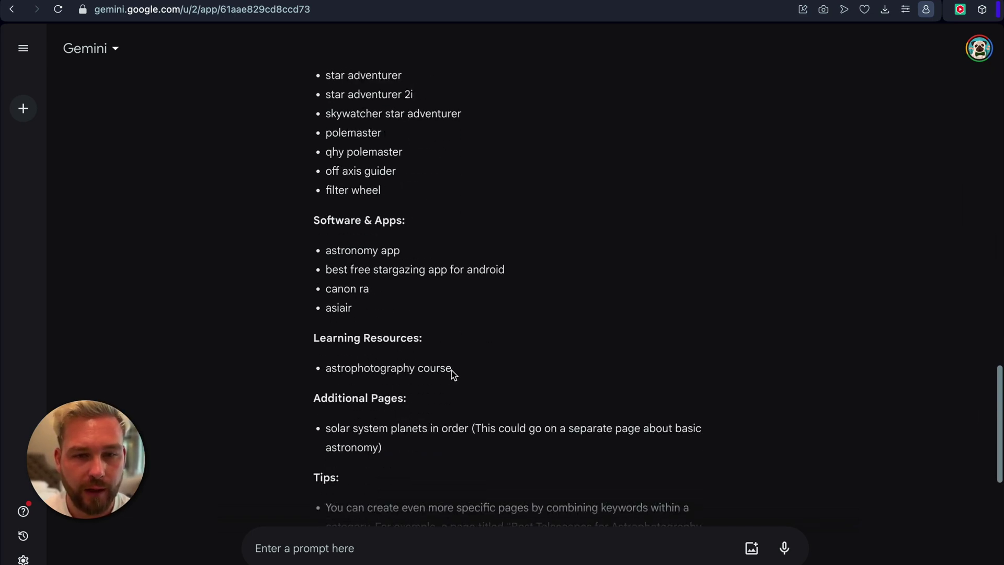
{"action": "left_click_drag", "start_coordinate": [450, 370], "coordinate": [328, 372]}
{"action": "left_click_drag", "start_coordinate": [383, 449], "coordinate": [332, 431]}
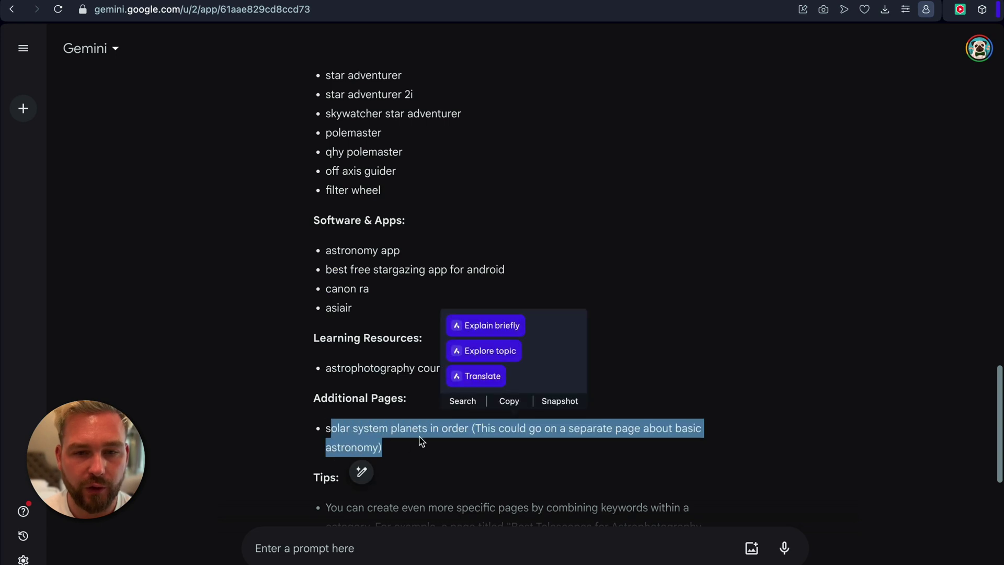
{"action": "left_click", "coordinate": [422, 442]}
{"action": "scroll", "coordinate": [410, 410], "scroll_direction": "up", "scroll_amount": 2}
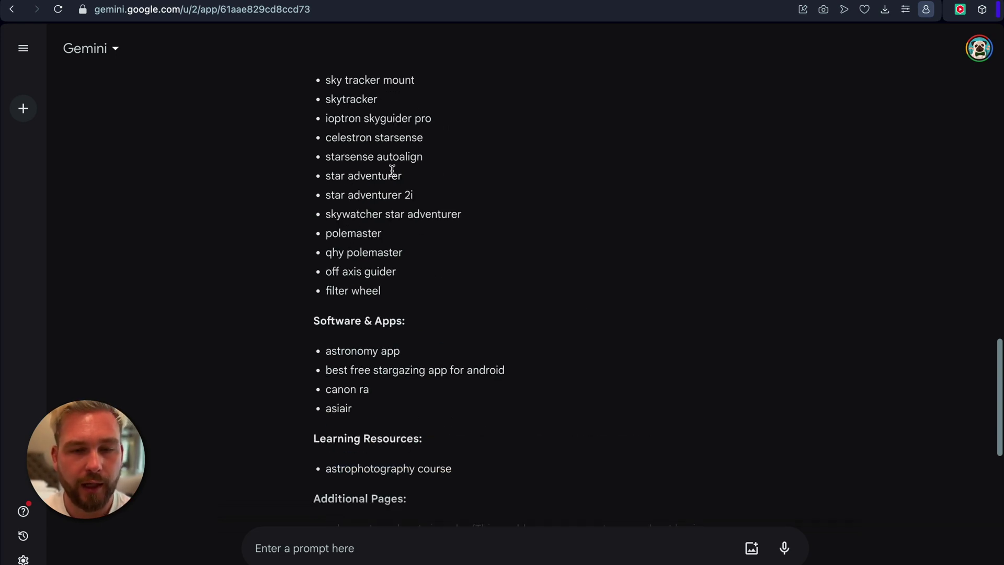
{"action": "scroll", "coordinate": [471, 230], "scroll_direction": "down", "scroll_amount": 5}
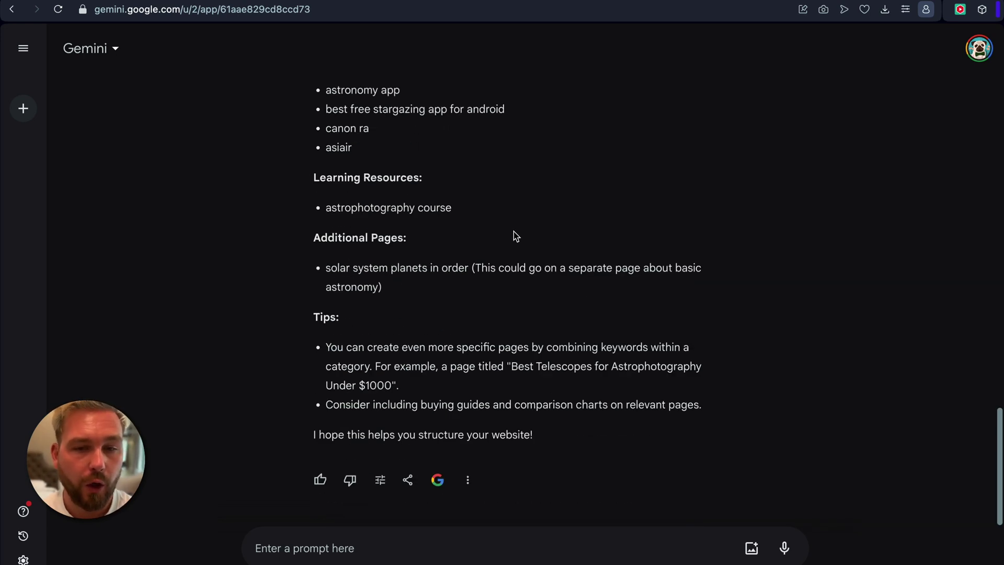
{"action": "left_click", "coordinate": [401, 547]}
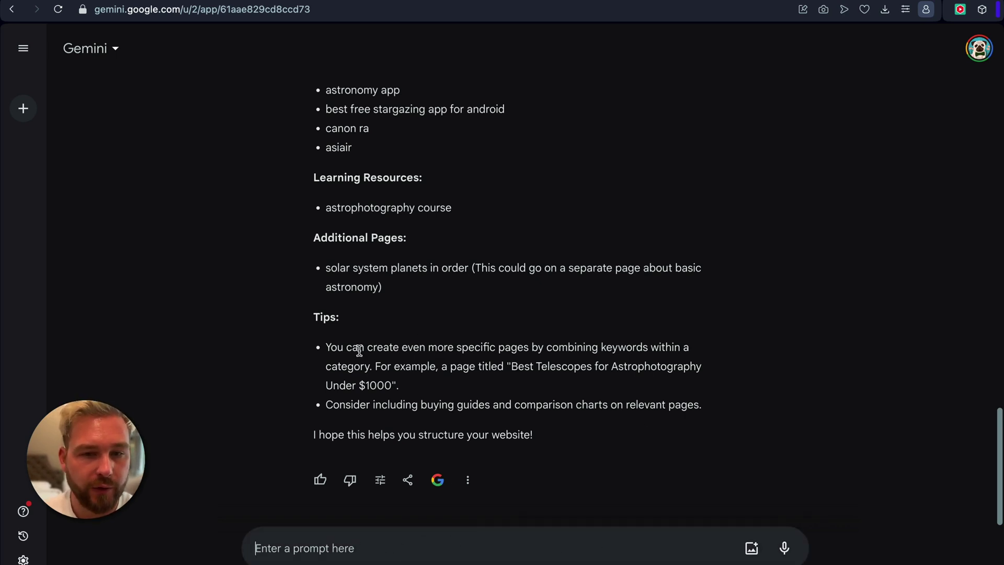
{"action": "left_click_drag", "start_coordinate": [392, 386], "coordinate": [519, 370]}
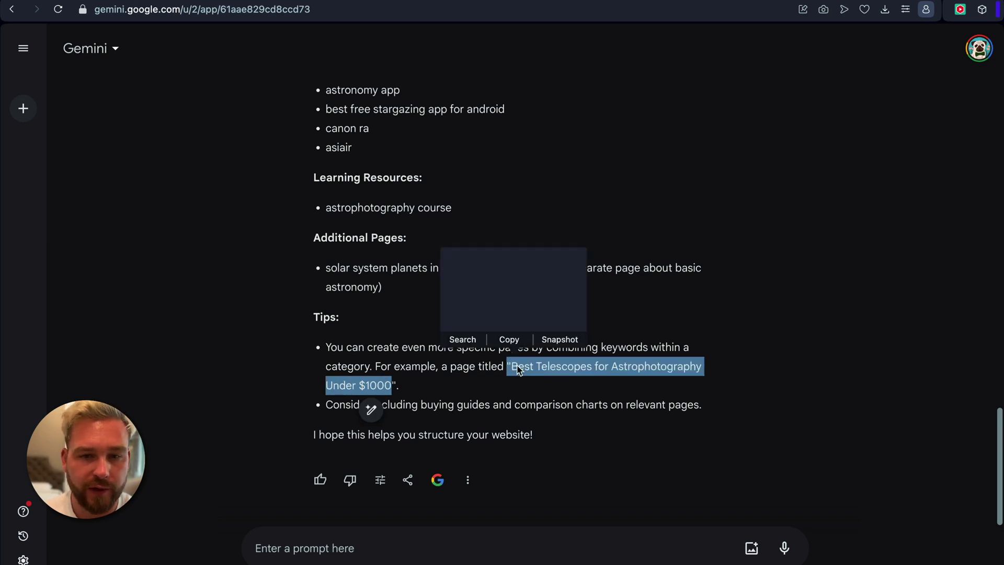
{"action": "left_click", "coordinate": [518, 370]}
{"action": "scroll", "coordinate": [565, 388], "scroll_direction": "up", "scroll_amount": 5}
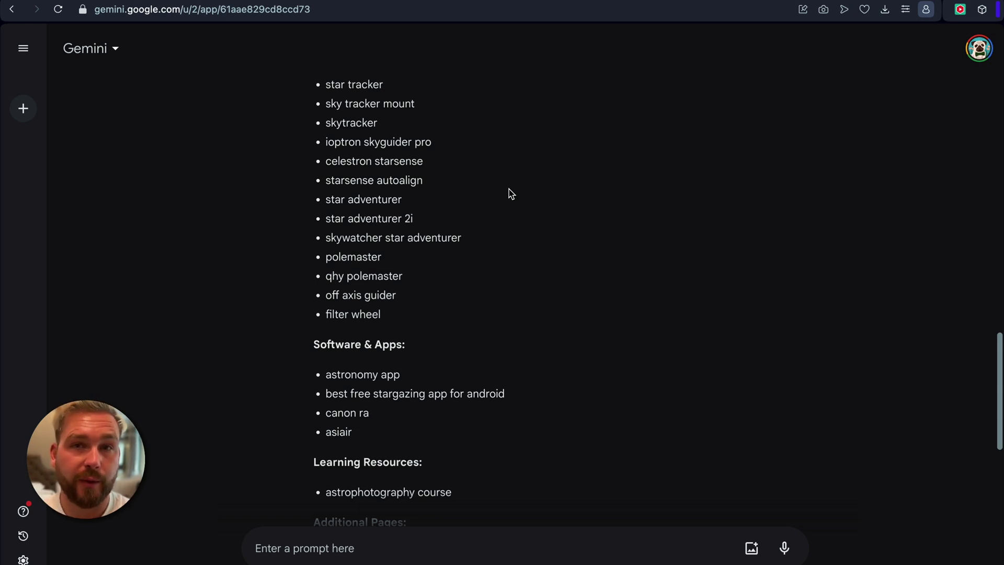
{"action": "scroll", "coordinate": [482, 193], "scroll_direction": "up", "scroll_amount": 8}
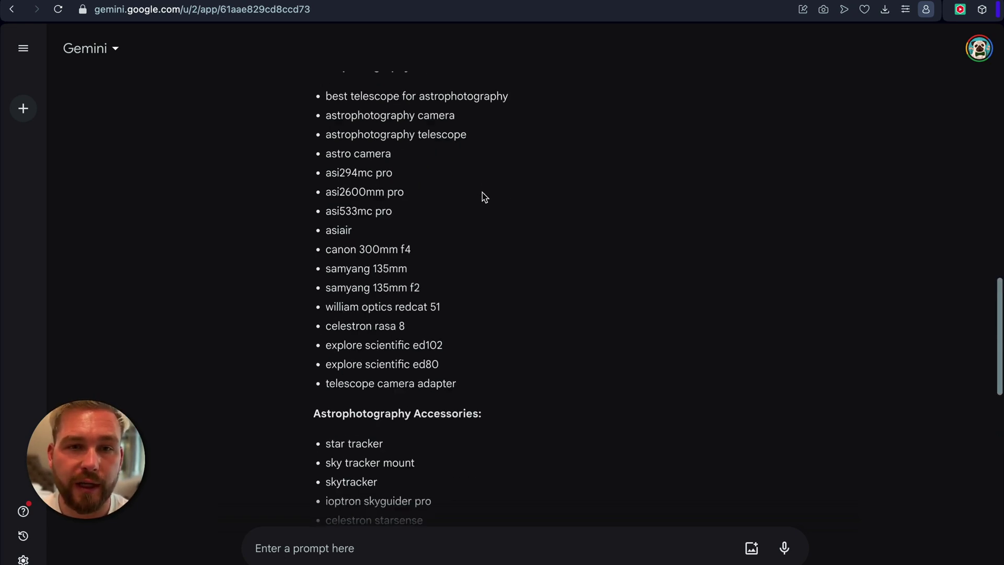
{"action": "scroll", "coordinate": [418, 226], "scroll_direction": "up", "scroll_amount": 2}
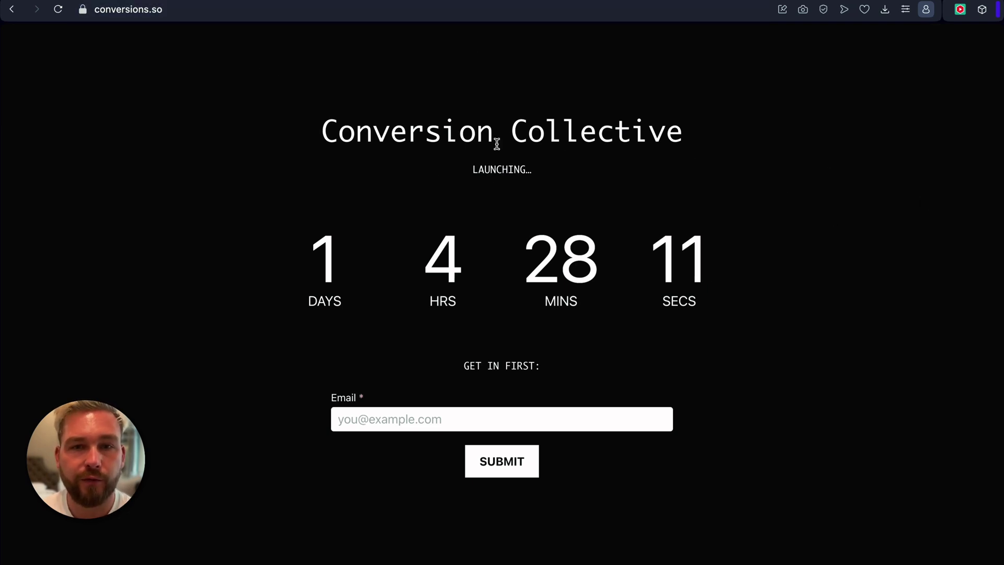
Highlight the Conversion Collective title on the conversions.so launch page, then clear the highlight
{"action": "left_click_drag", "start_coordinate": [371, 130], "coordinate": [826, 137]}
{"action": "left_click", "coordinate": [826, 137]}
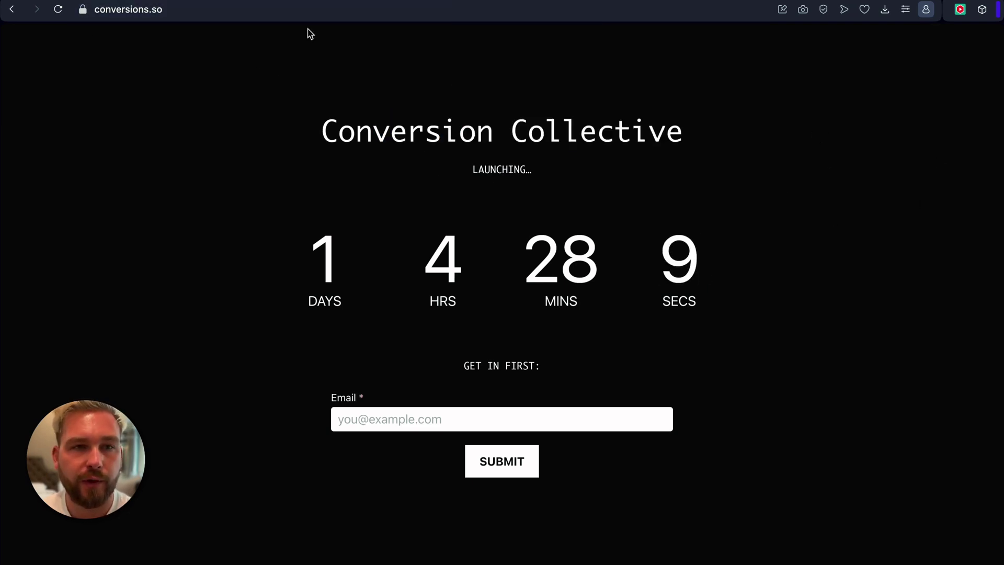